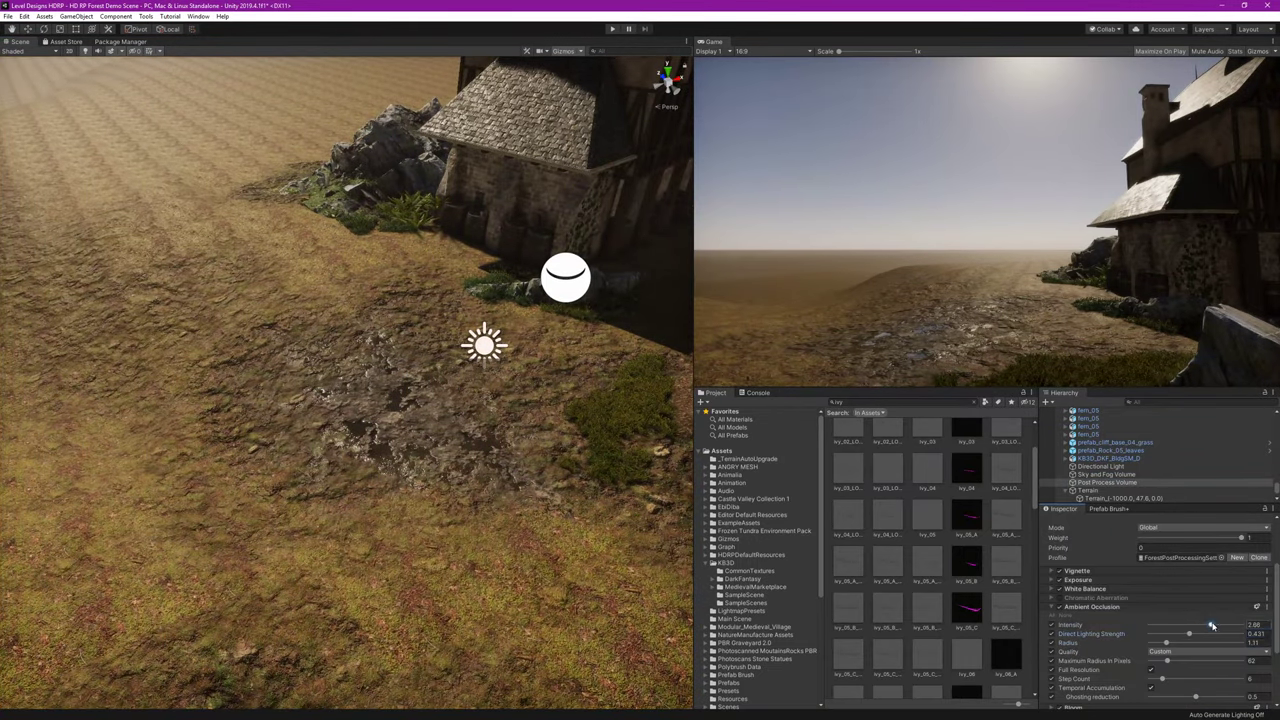
Step: Reveal the Bloom post-processing settings, then select the Sky and Fog Volume
click(1078, 647)
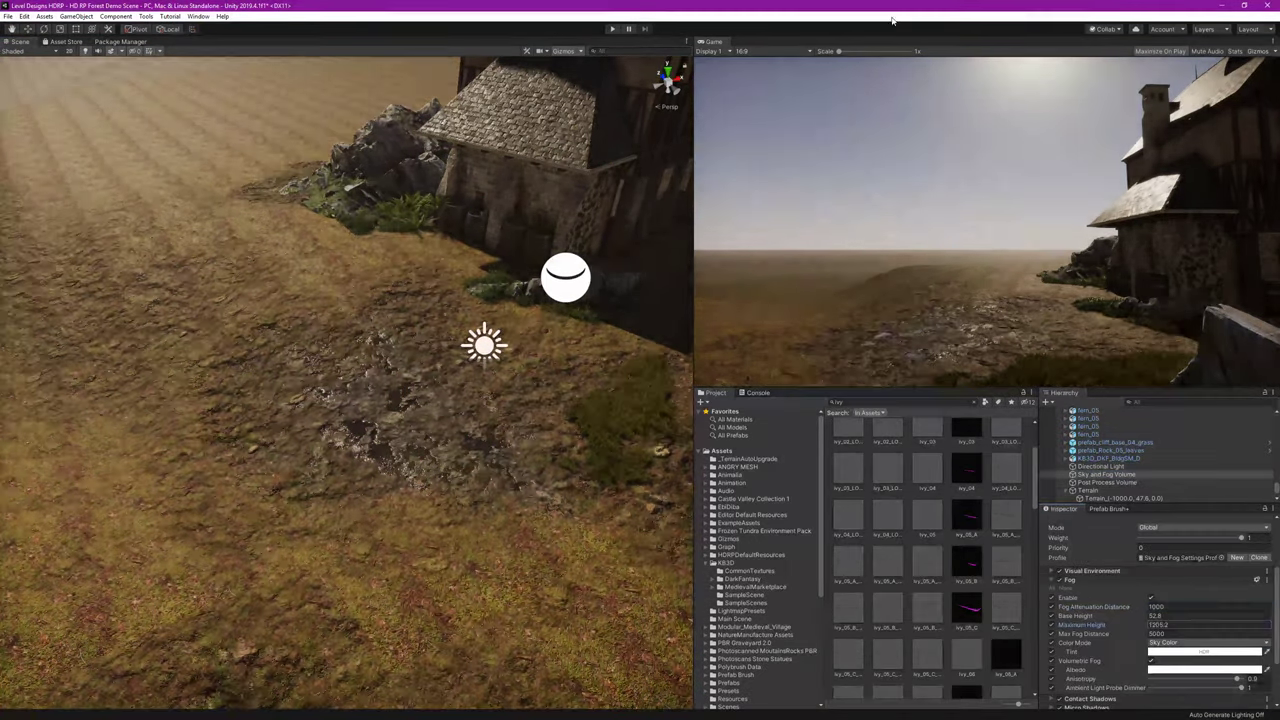
click(1100, 474)
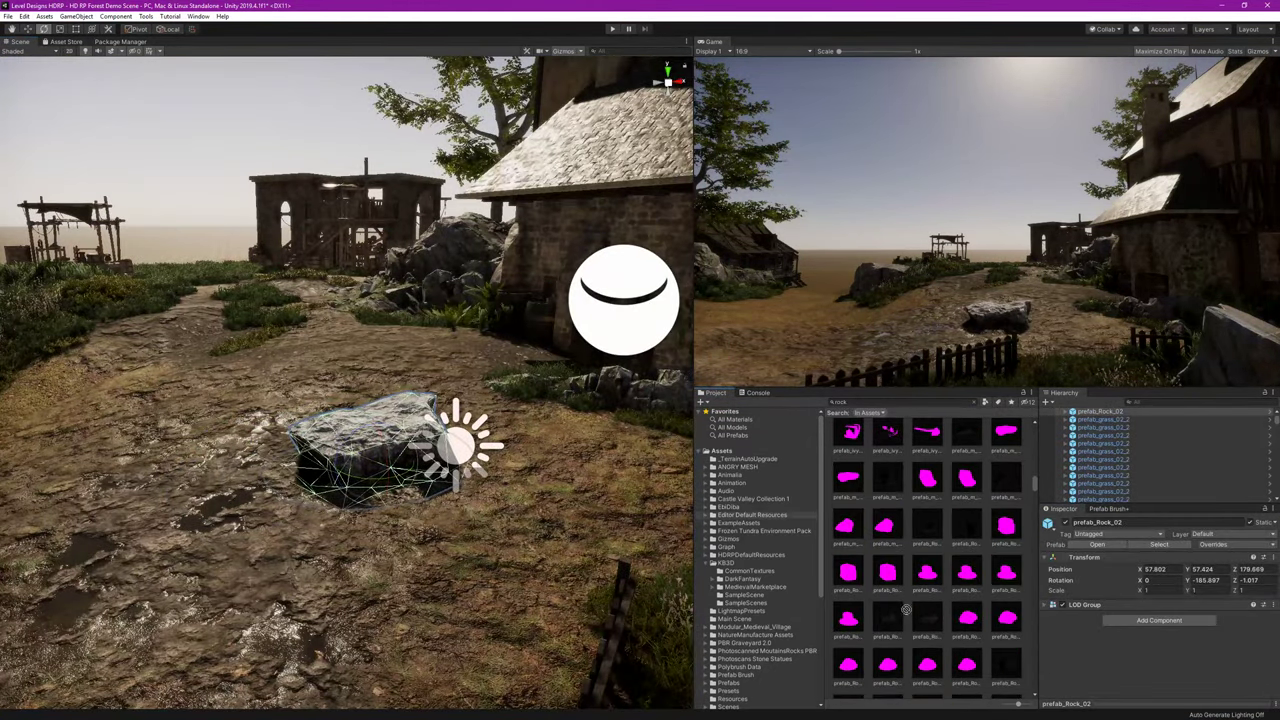
Step: Place a large rock on the muddy path and a flat rock beside it
scroll(906, 609, down, 10)
drag(906, 609, 390, 395)
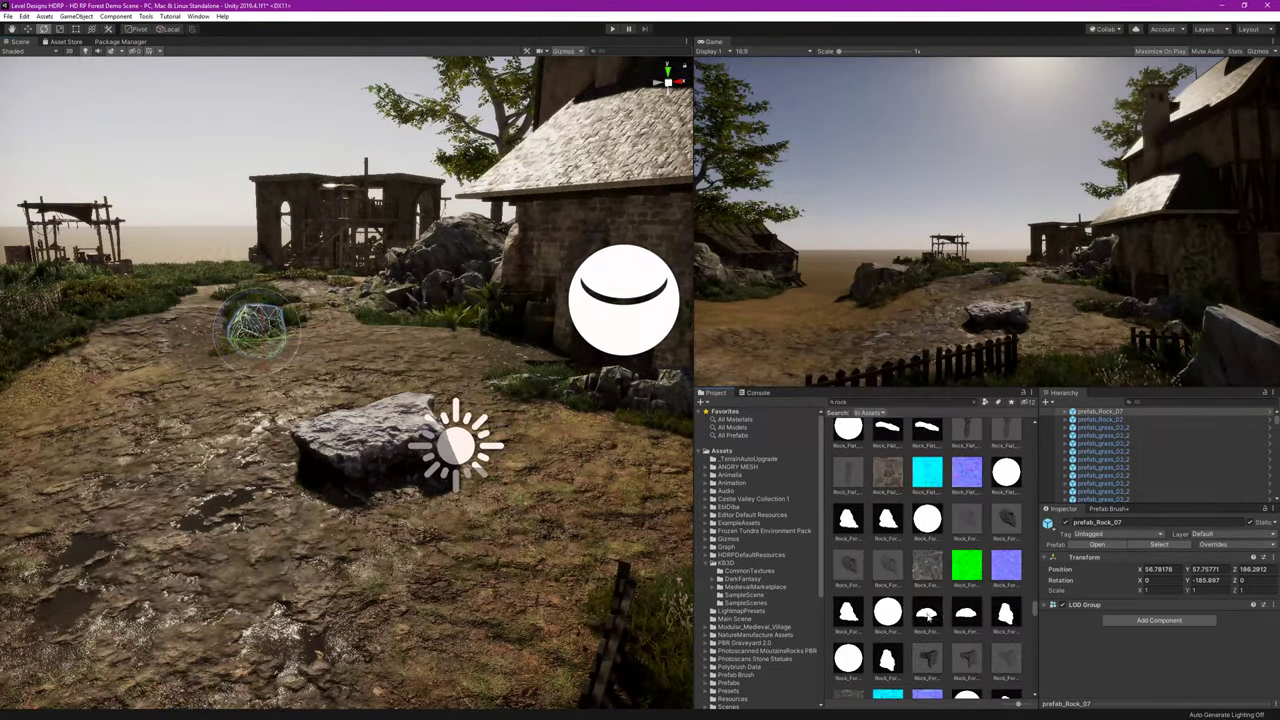
scroll(928, 617, down, 5)
drag(928, 617, 416, 457)
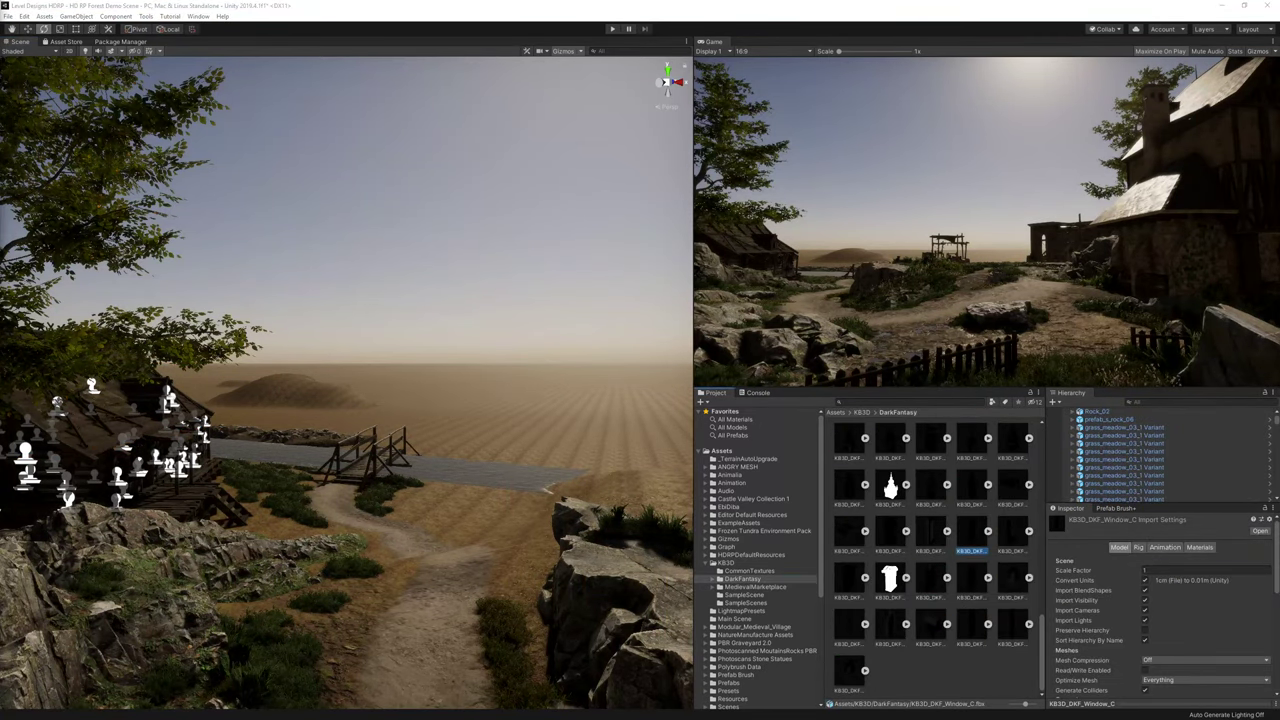
Step: Place the Dark Fantasy building KB3D_DKF_BldgSM_C on the distant hill beyond the jetty
drag(938, 451, 262, 395)
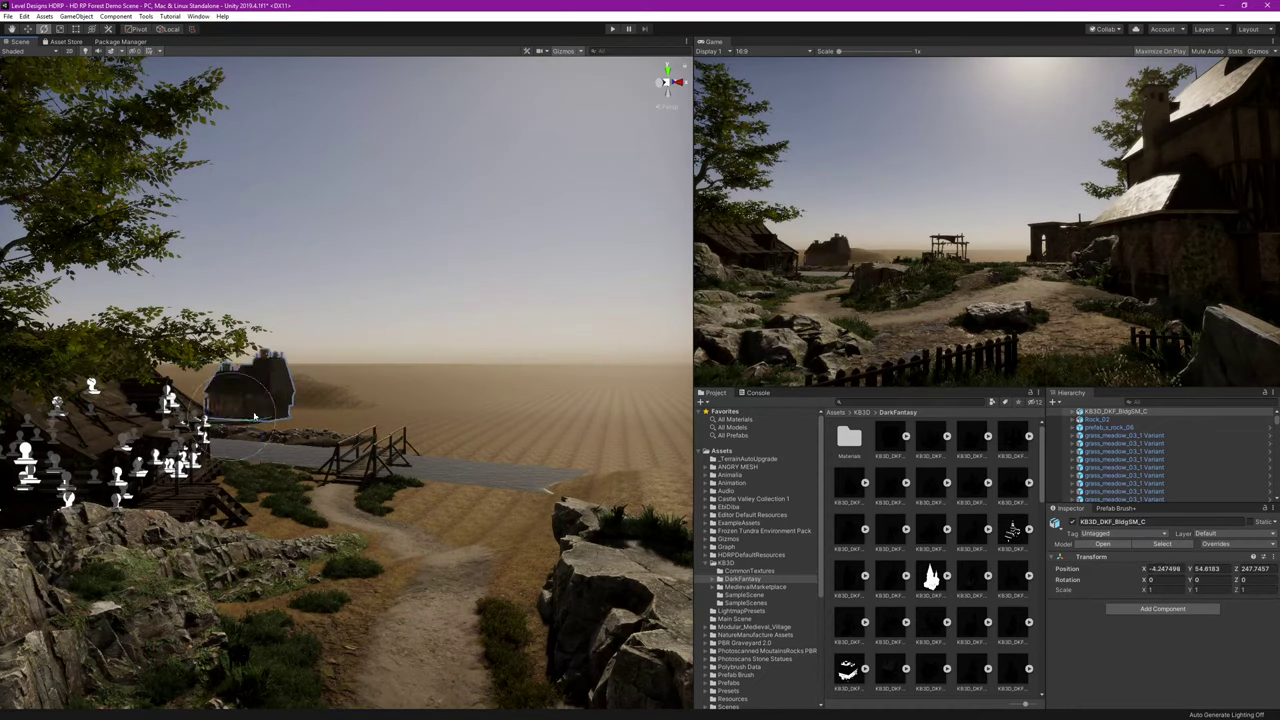